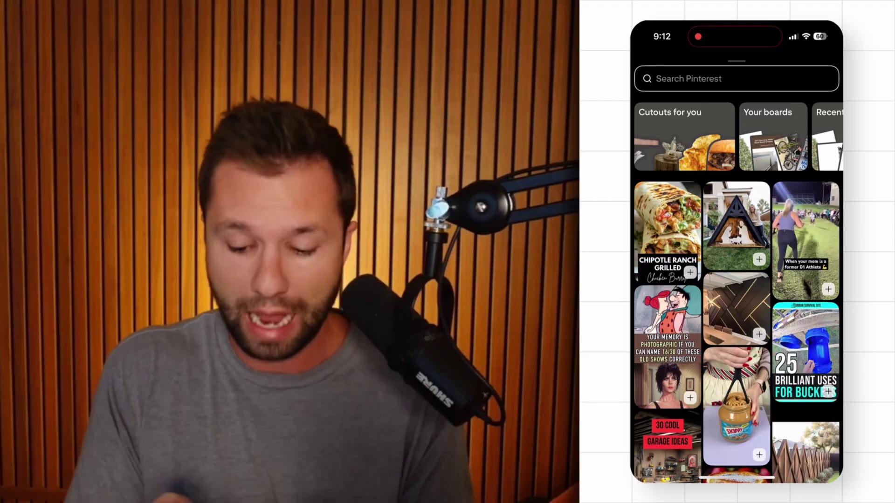
- On the phone, go to Your boards and open the Products you tagged board
scroll(736, 137, "right", 3)
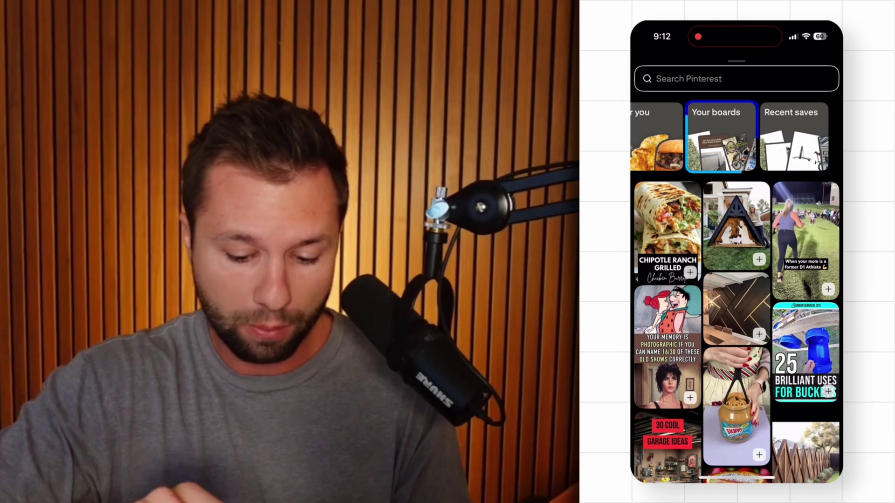
key("space")
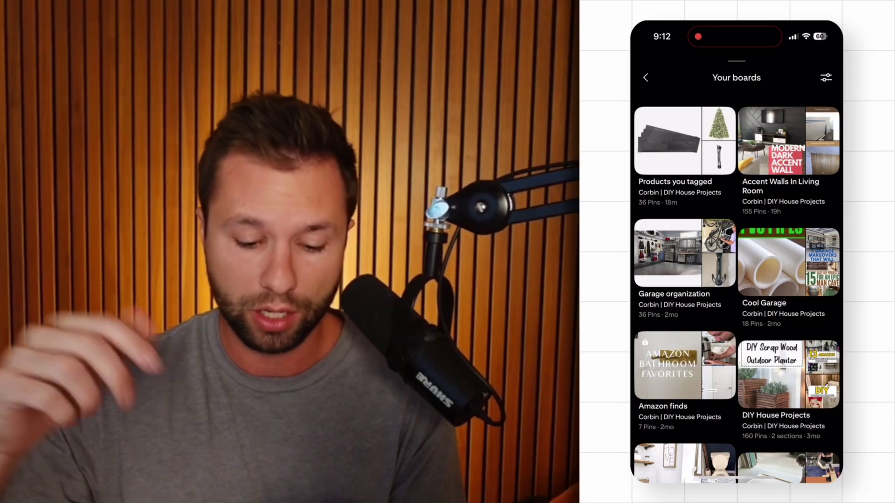
key("Tab")
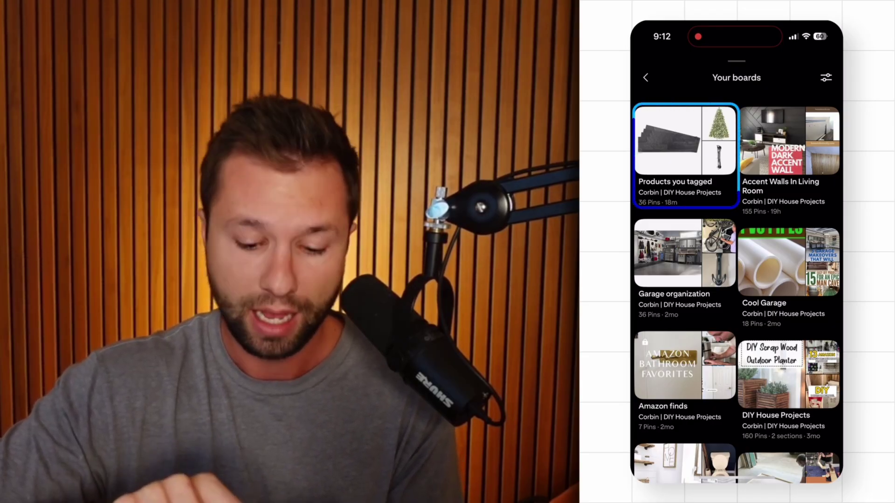
key("space")
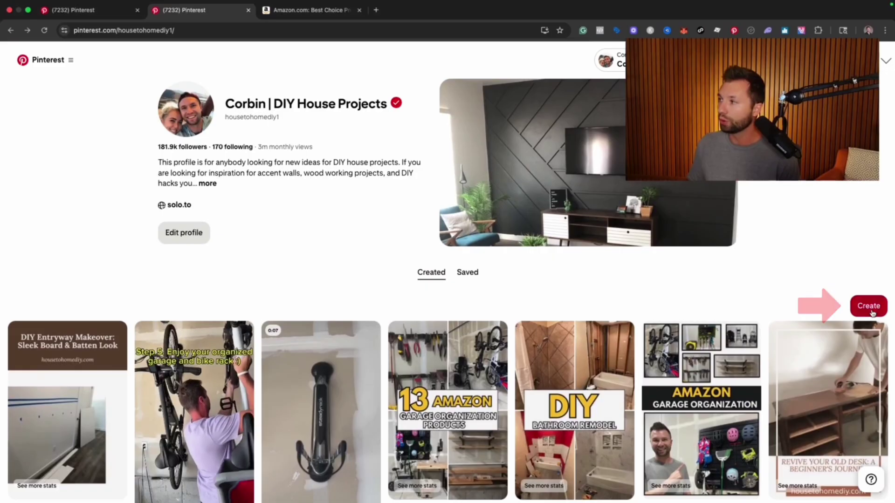
- Create a new Idea Pin and upload the photo of three lit Christmas trees
left_click(872, 312)
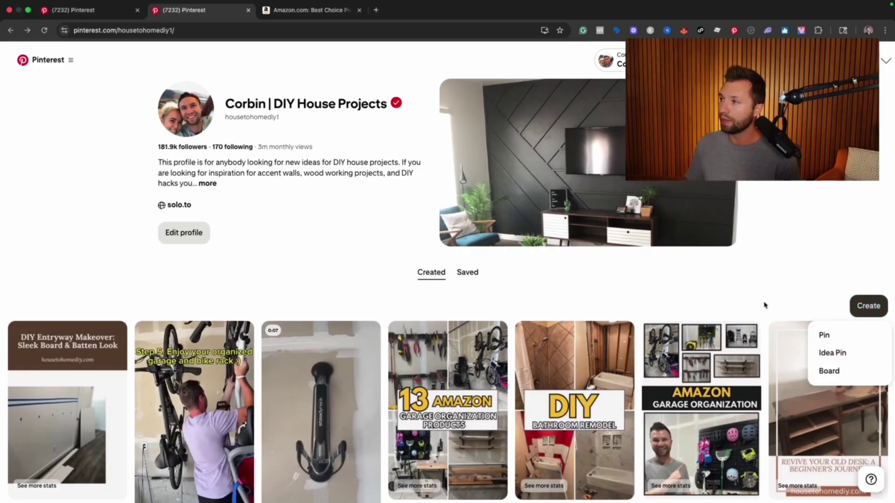
left_click(825, 358)
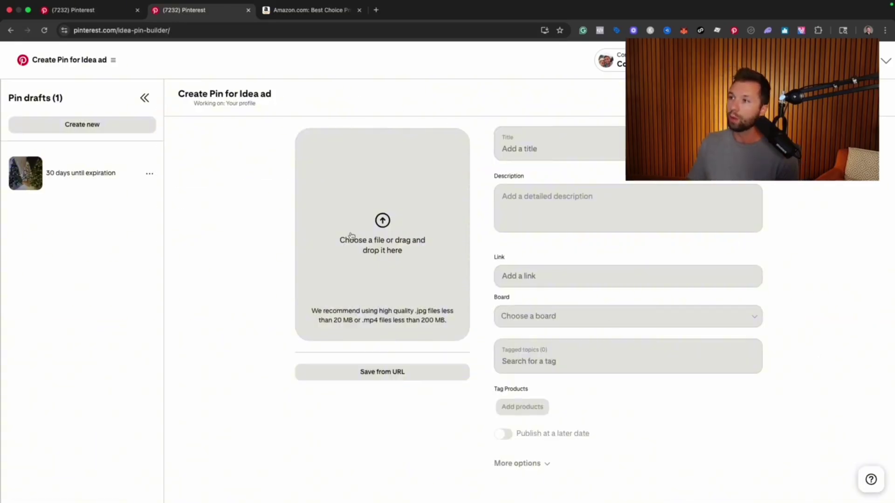
left_click(376, 222)
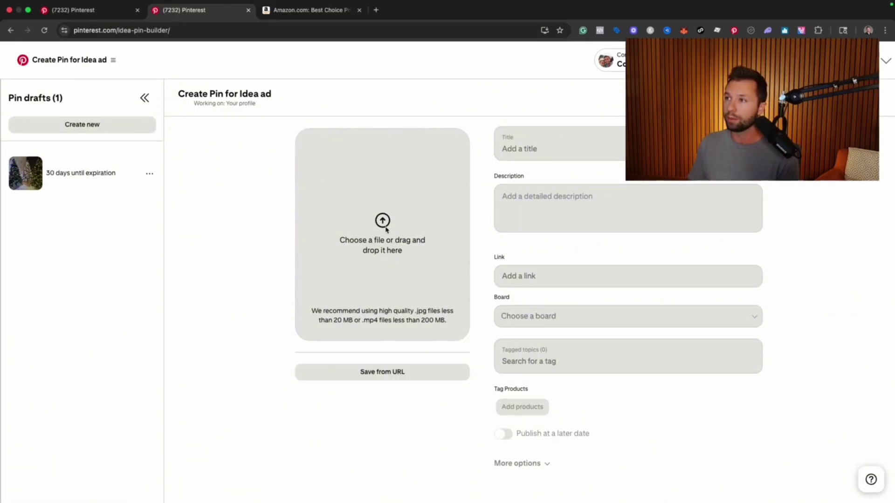
left_click(385, 194)
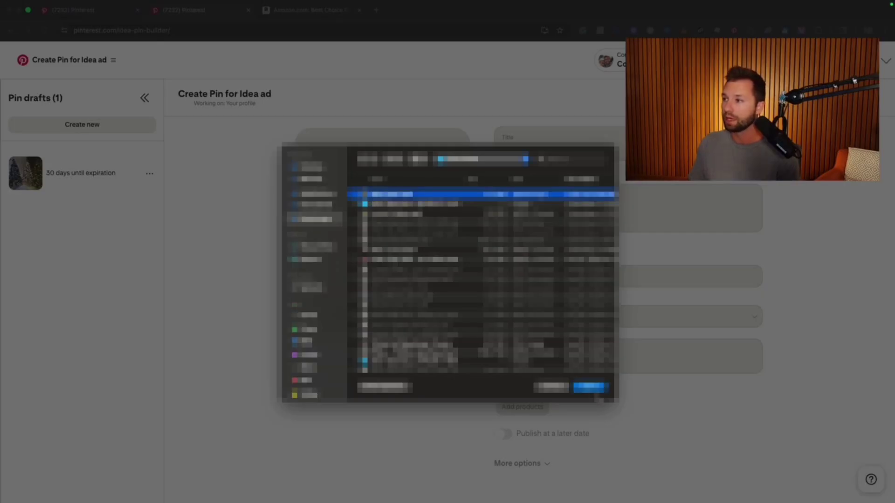
left_click(591, 388)
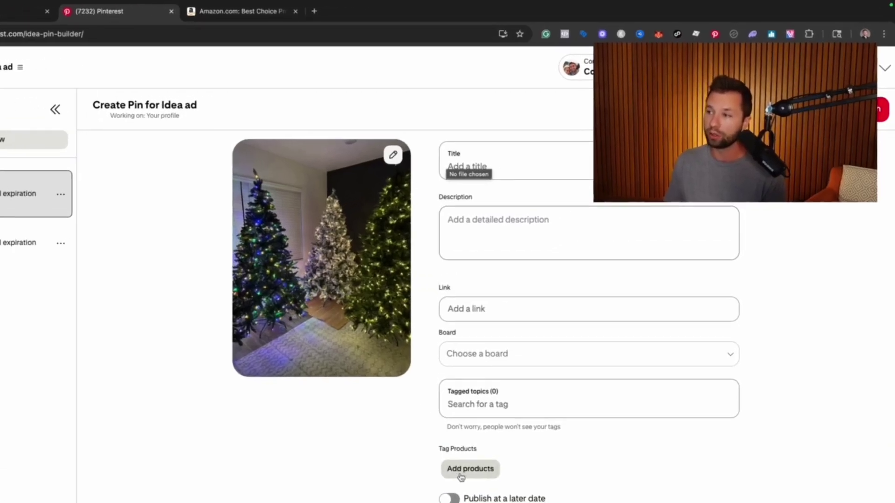
- Copy the SiteStripe Full Link for the Best Choice Products 4.5ft Pre-Lit Scotch Pine tree
left_click(181, 19)
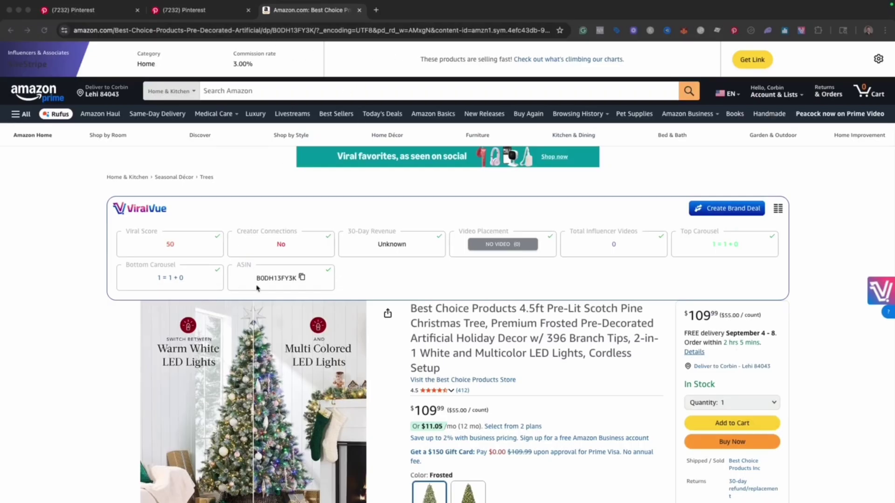
scroll(257, 288, "down", 4)
scroll(289, 275, "up", 4)
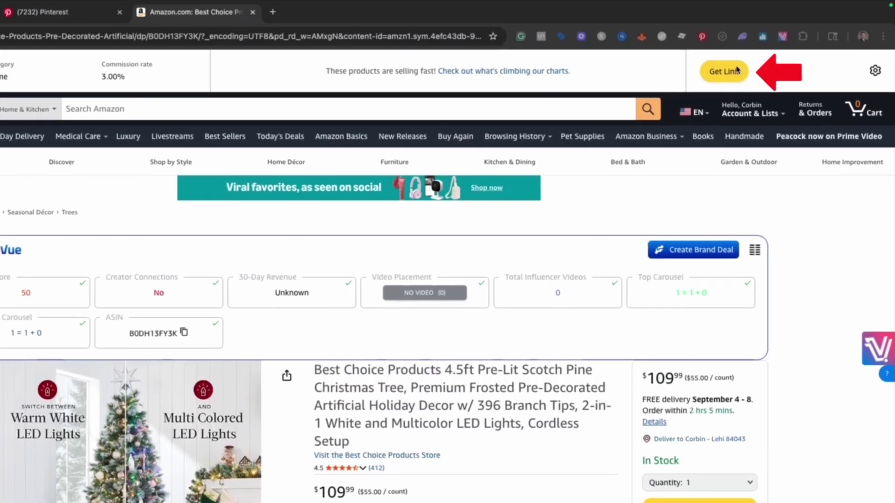
left_click(746, 75)
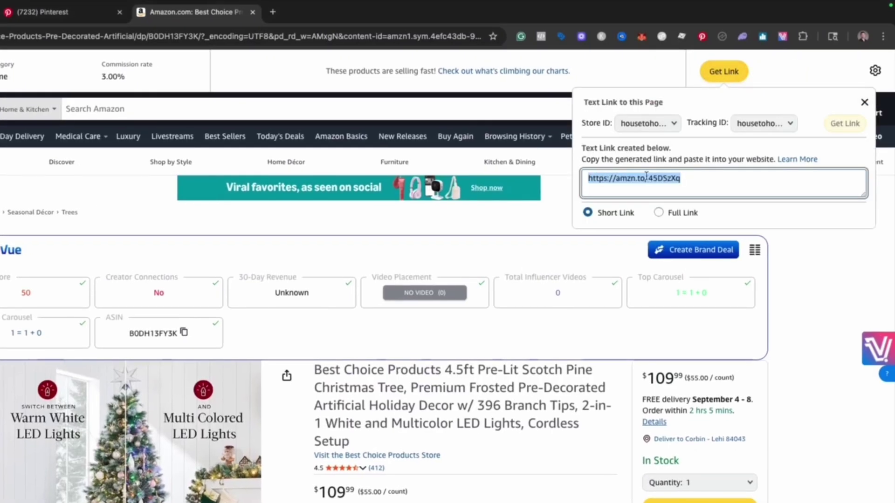
left_click(657, 216)
left_click(792, 191)
left_click_drag(756, 191, 858, 193)
key("ctrl+c")
left_click(576, 175)
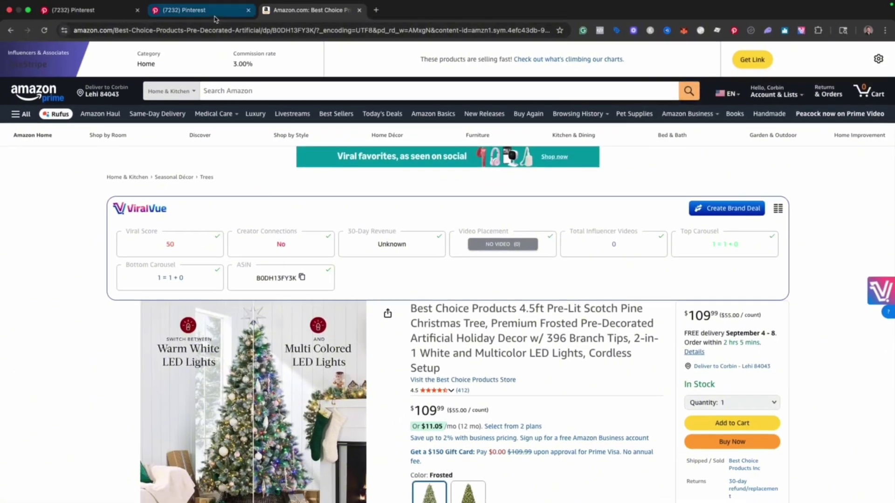
- Back in the Idea Pin draft, paste the Amazon affiliate link into Product Tags' Use a Link
left_click(215, 12)
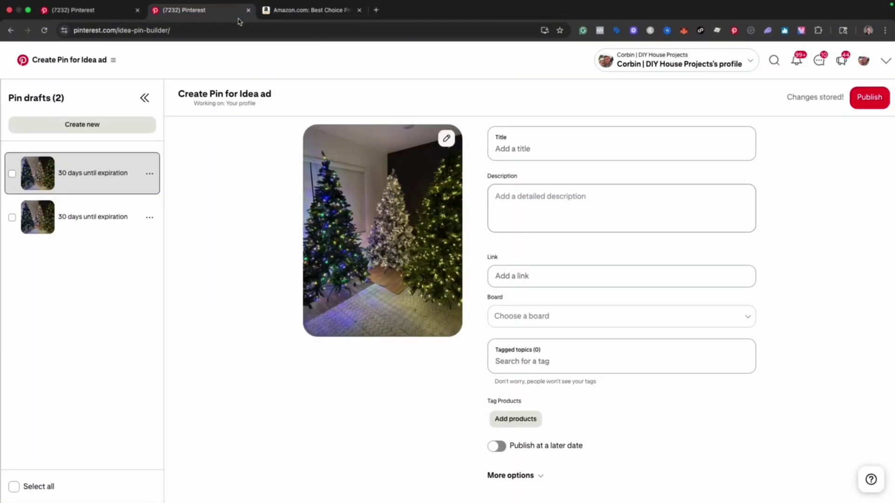
left_click(520, 413)
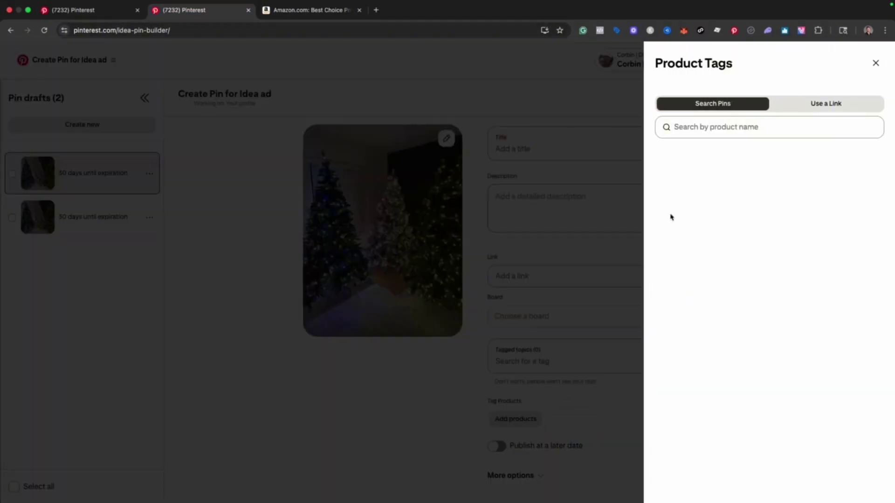
left_click(806, 105)
key("super+v")
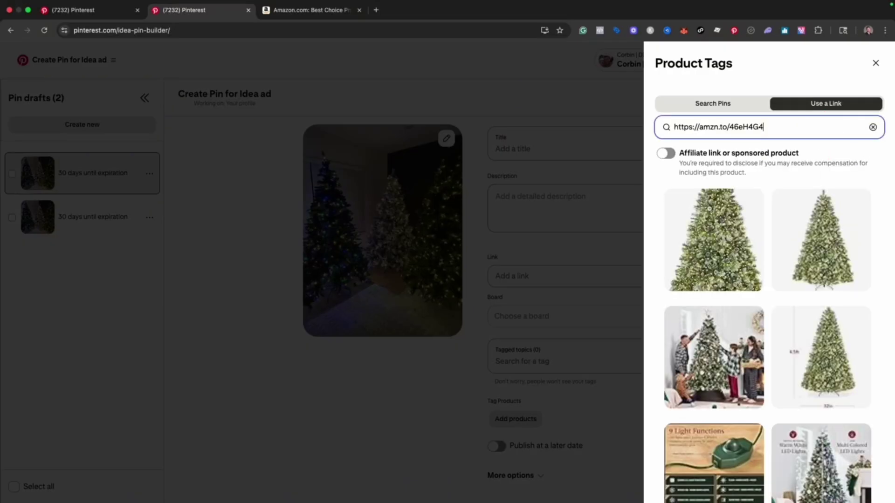
key("super+t")
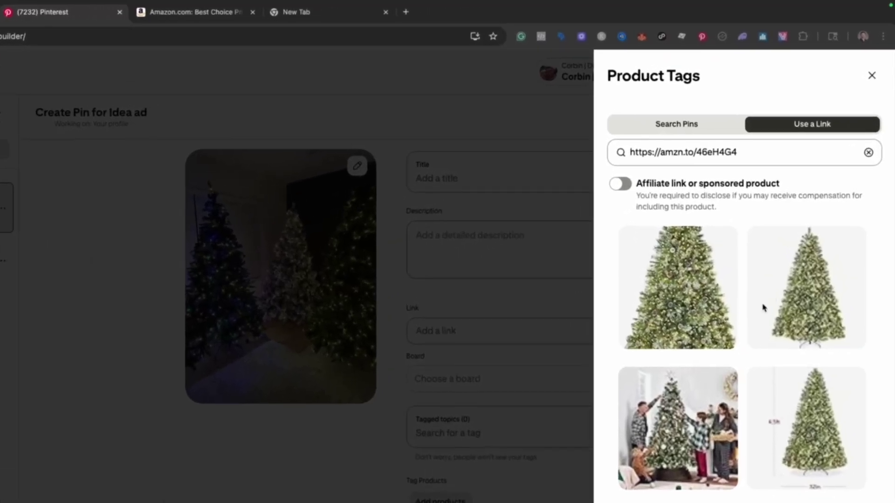
- Turn on 'Affiliate link or sponsored product' and tag the first Christmas tree
left_click(619, 187)
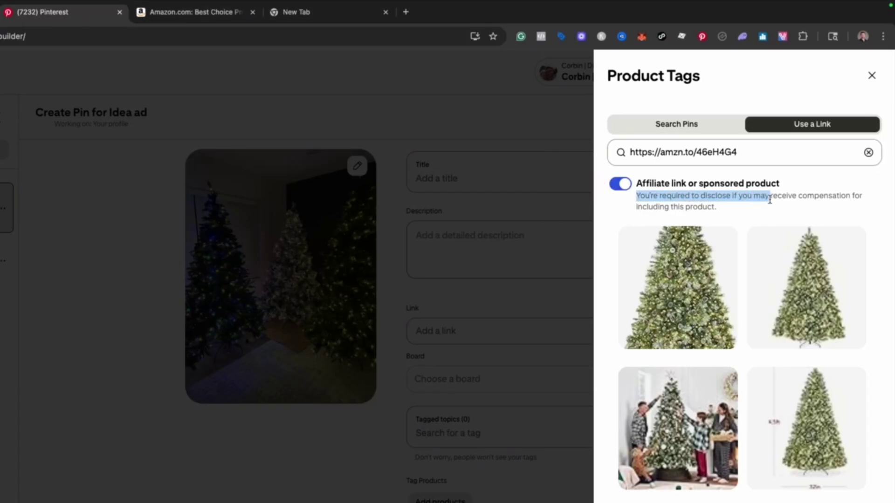
left_click_drag(814, 200, 808, 207)
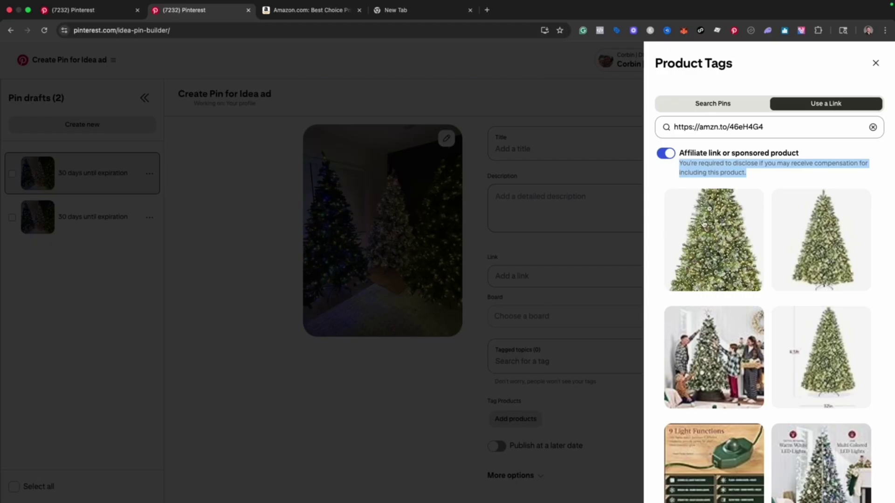
scroll(704, 224, "down", 3)
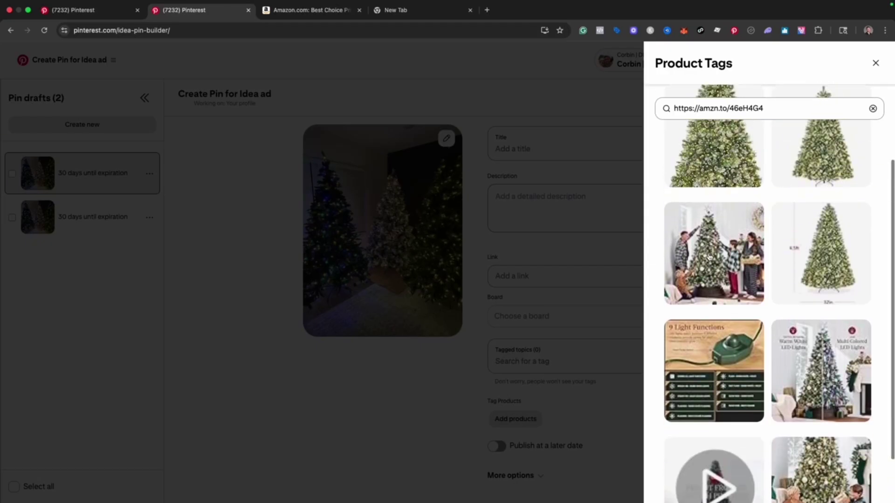
scroll(709, 258, "up", 1)
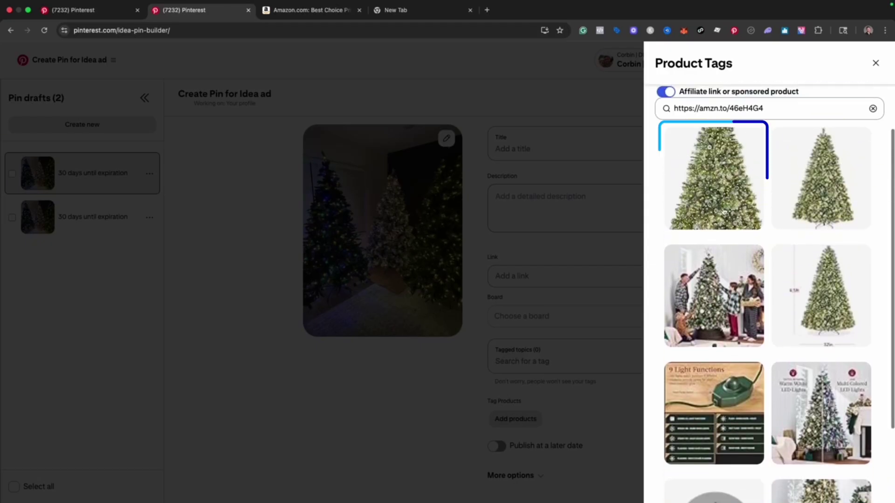
left_click(706, 190)
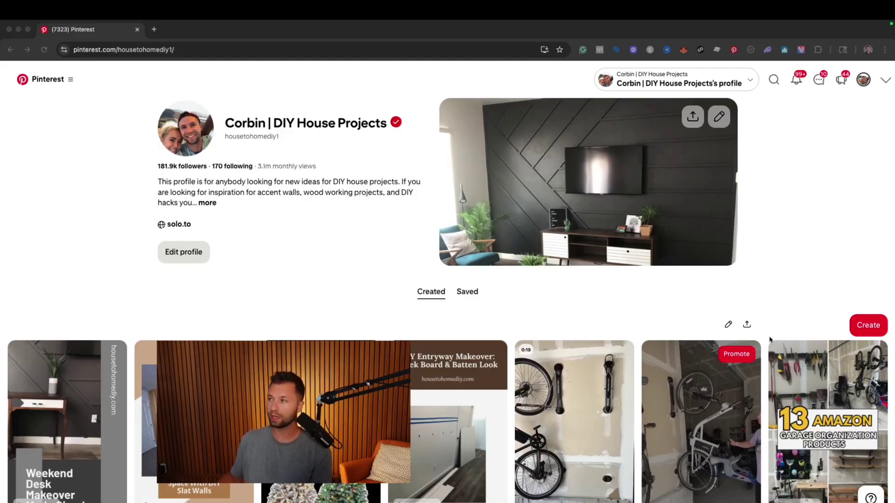
- Try Create > Pin, then back out and start a new Idea ad pin instead
left_click(867, 326)
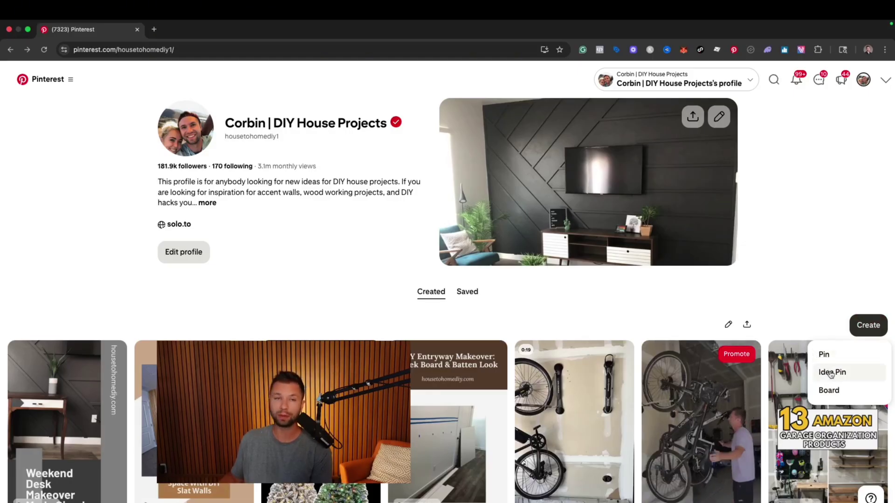
left_click(826, 356)
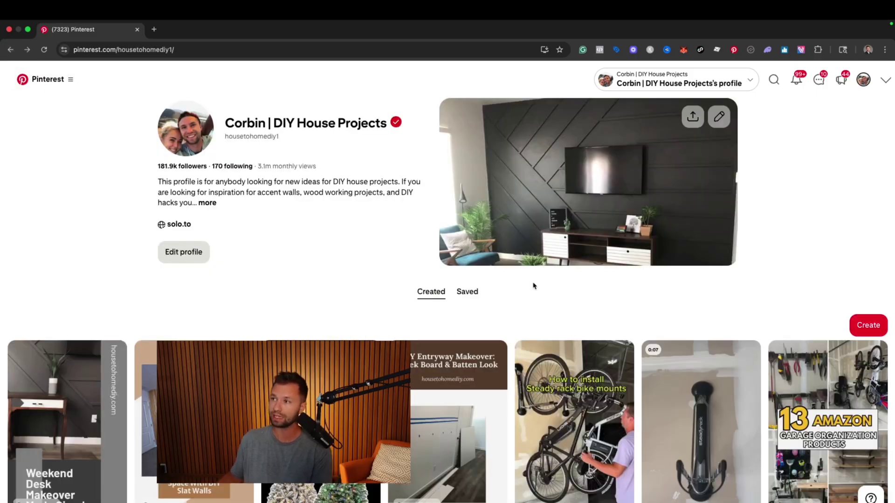
left_click(867, 325)
left_click(828, 378)
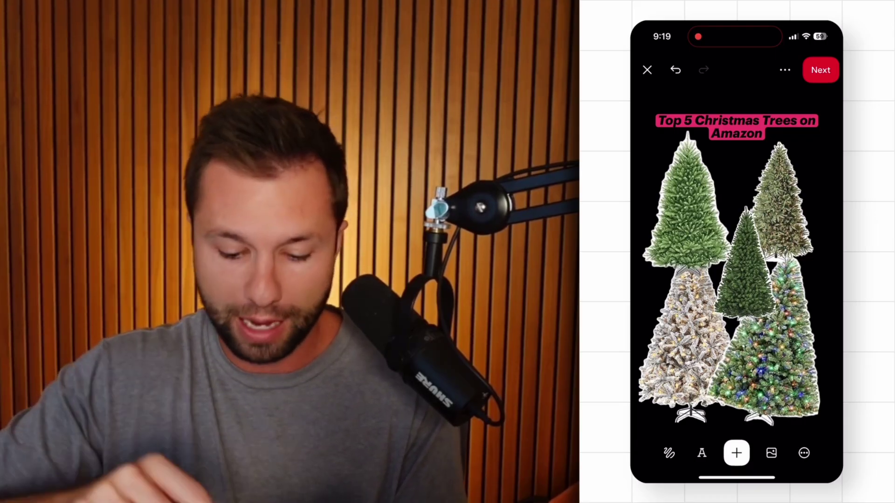
- Review the multicolour-lit tree's cut-out and return to the collage unchanged
left_click(769, 363)
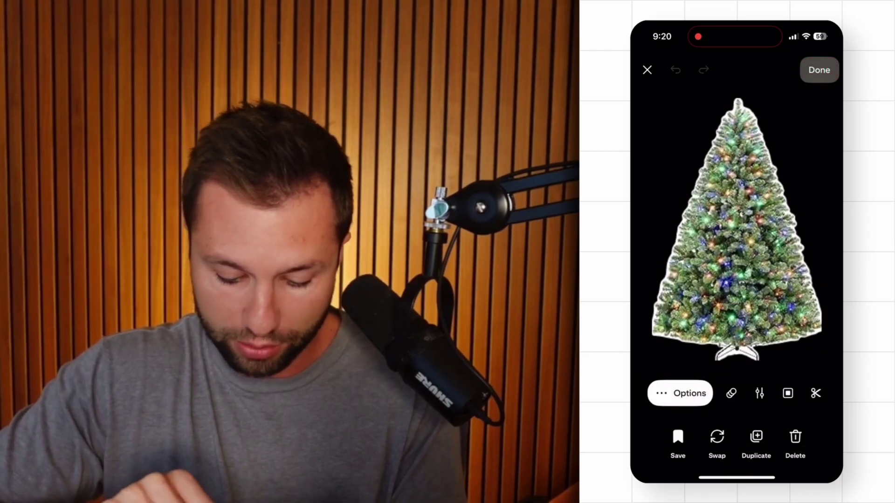
left_click(816, 393)
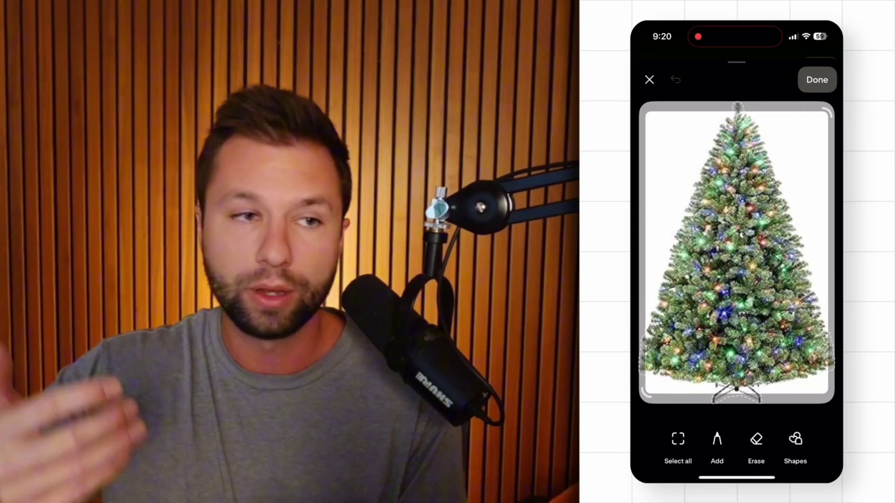
left_click(817, 79)
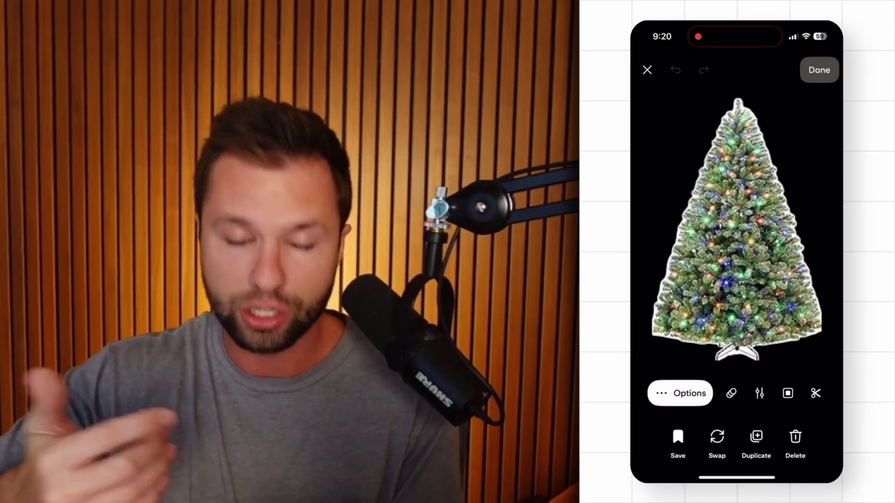
left_click(819, 70)
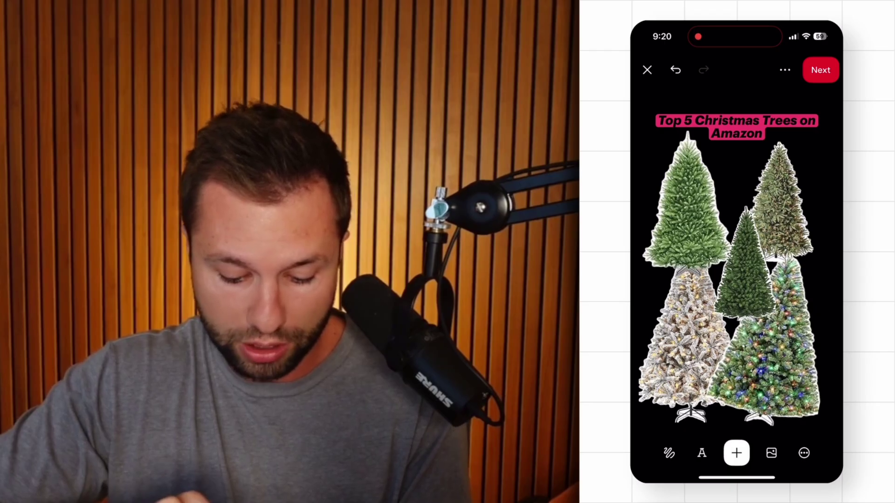
- Skip adding a photo and draw a thin white line between the upper tree cutouts
left_click(771, 453)
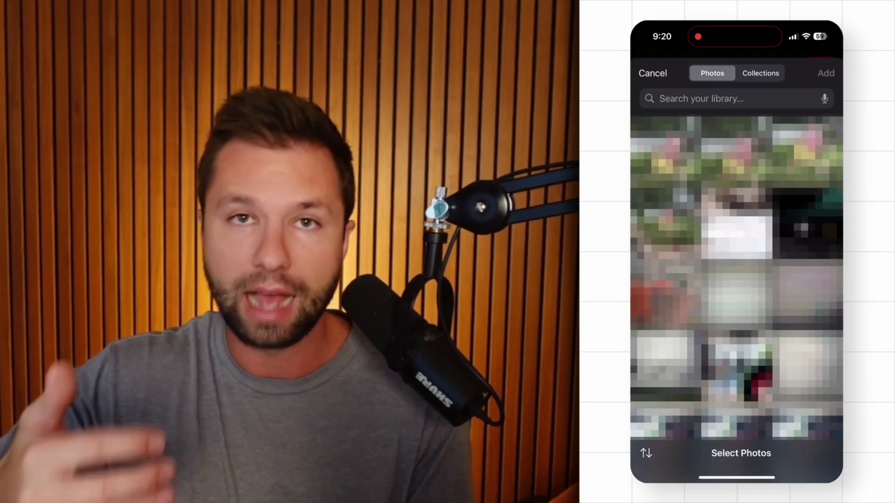
left_click(653, 73)
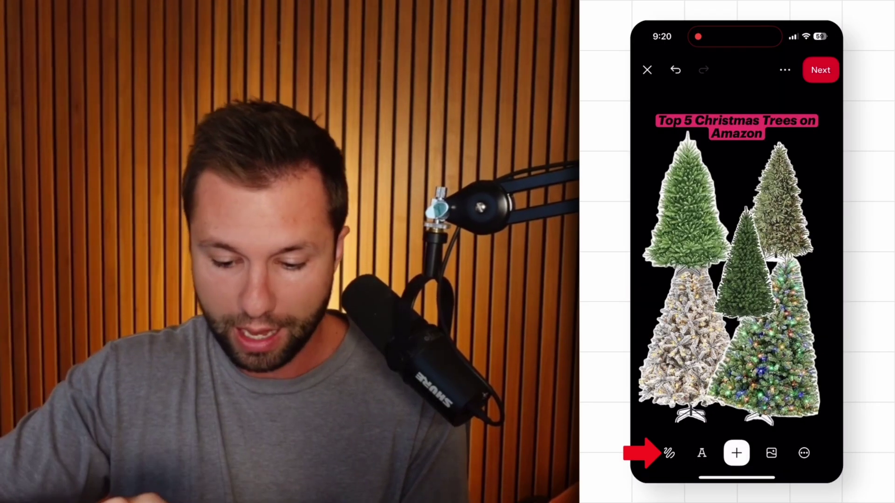
left_click(670, 453)
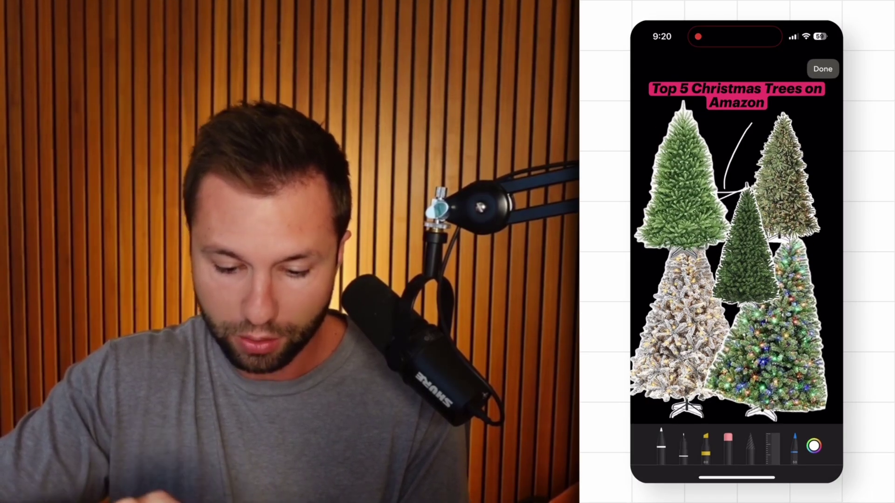
left_click(823, 68)
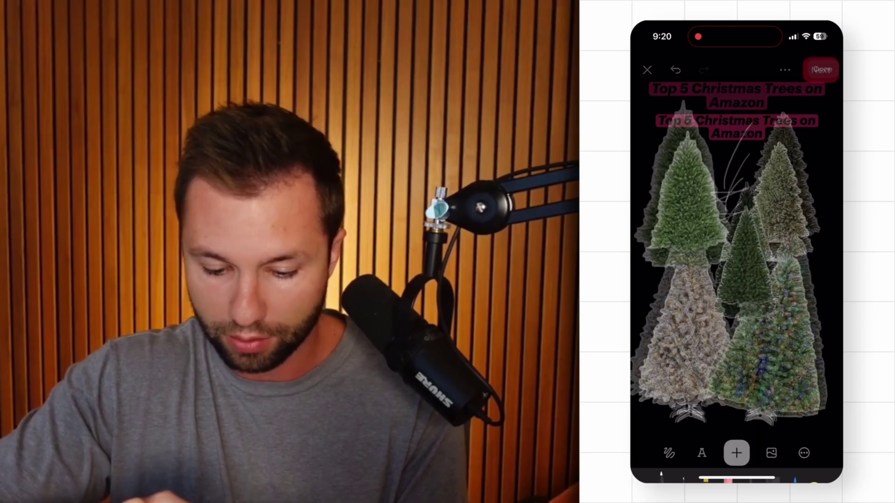